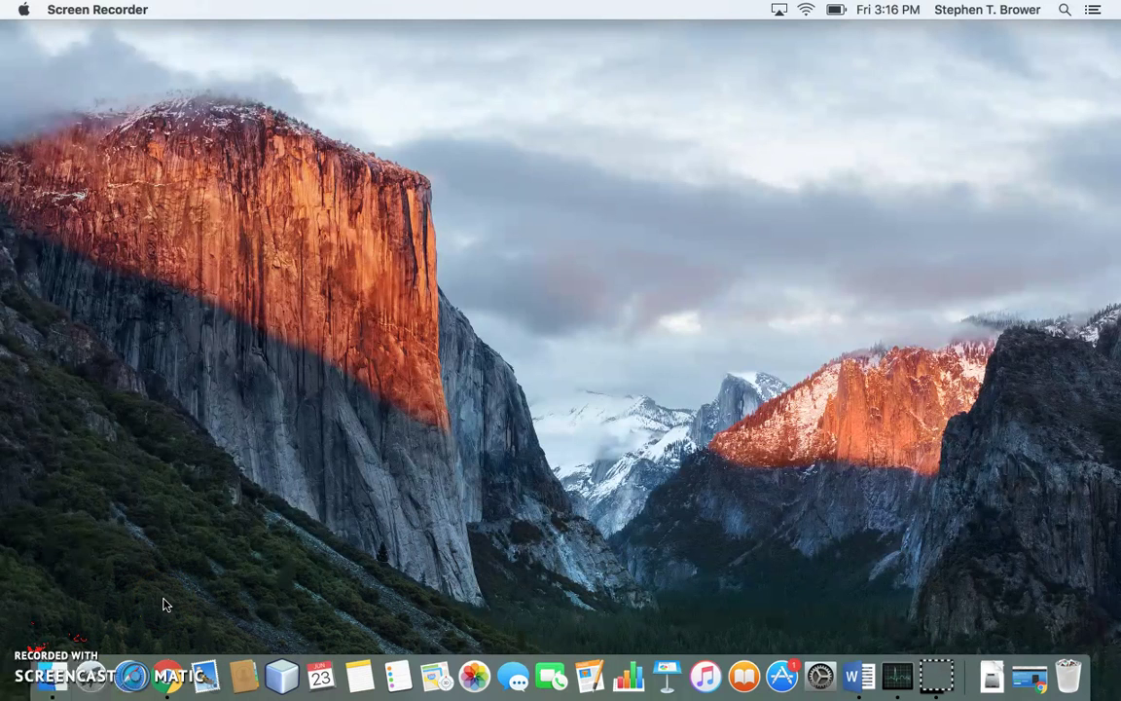
Open the Documents folder in Finder, show it as a list, and enlarge the window to reveal the size and kind columns.
{"action": "left_click", "coordinate": [55, 684]}
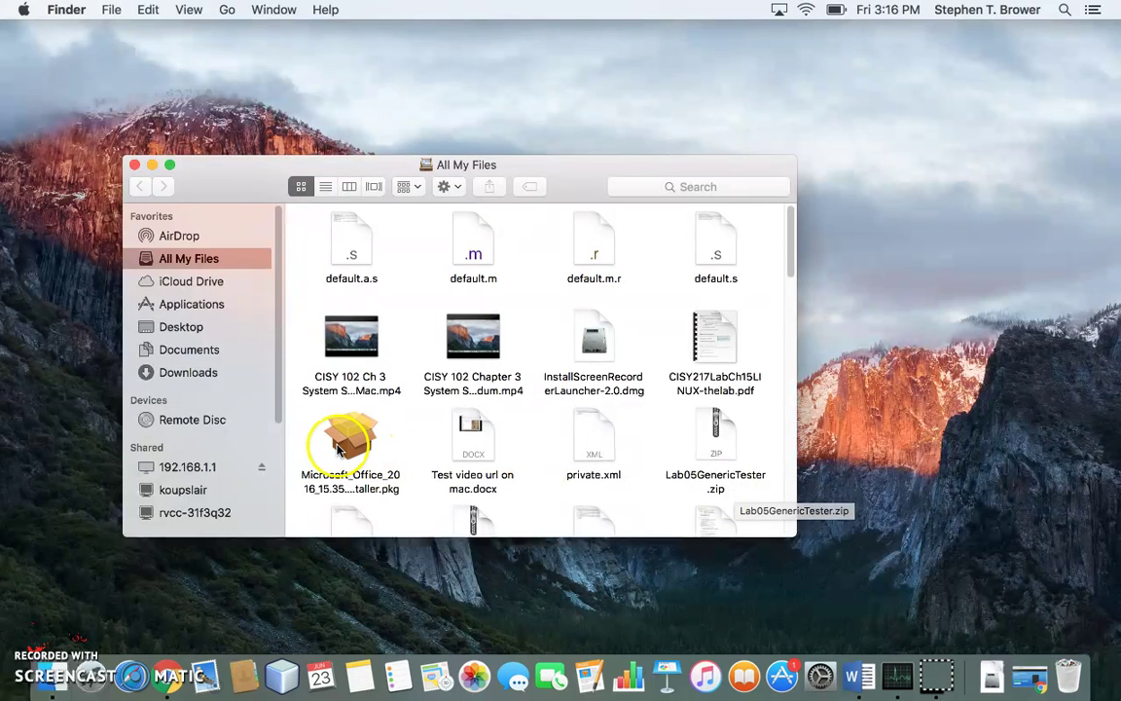
{"action": "left_click", "coordinate": [202, 353]}
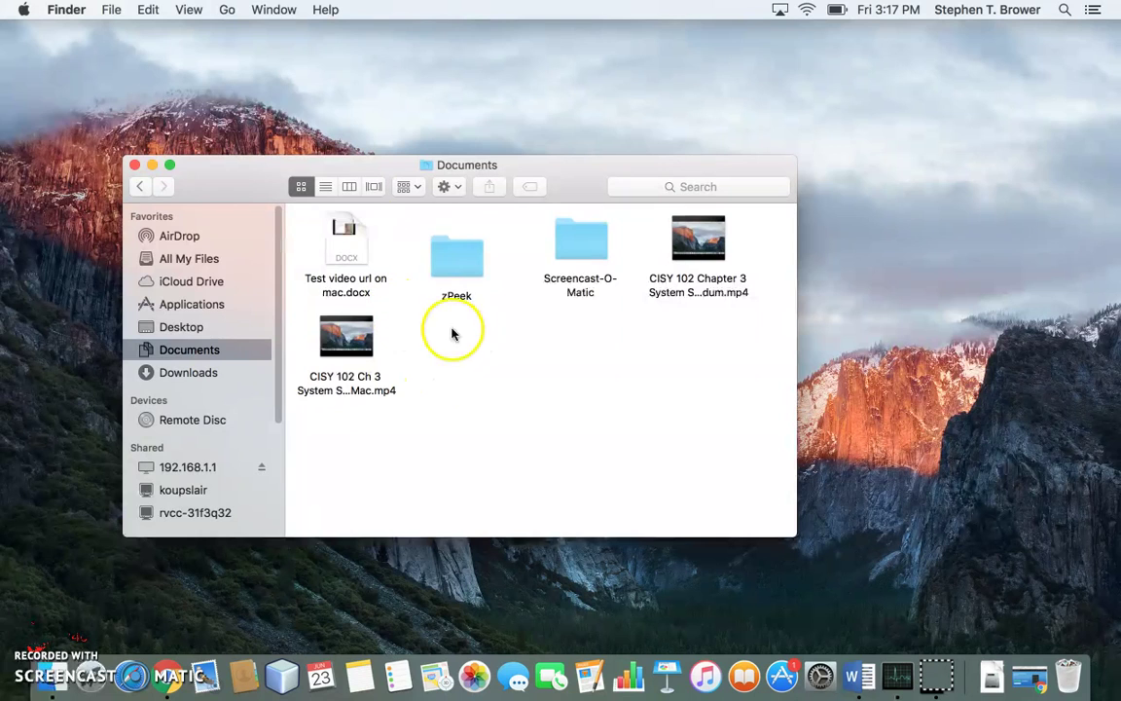
{"action": "left_click", "coordinate": [325, 187]}
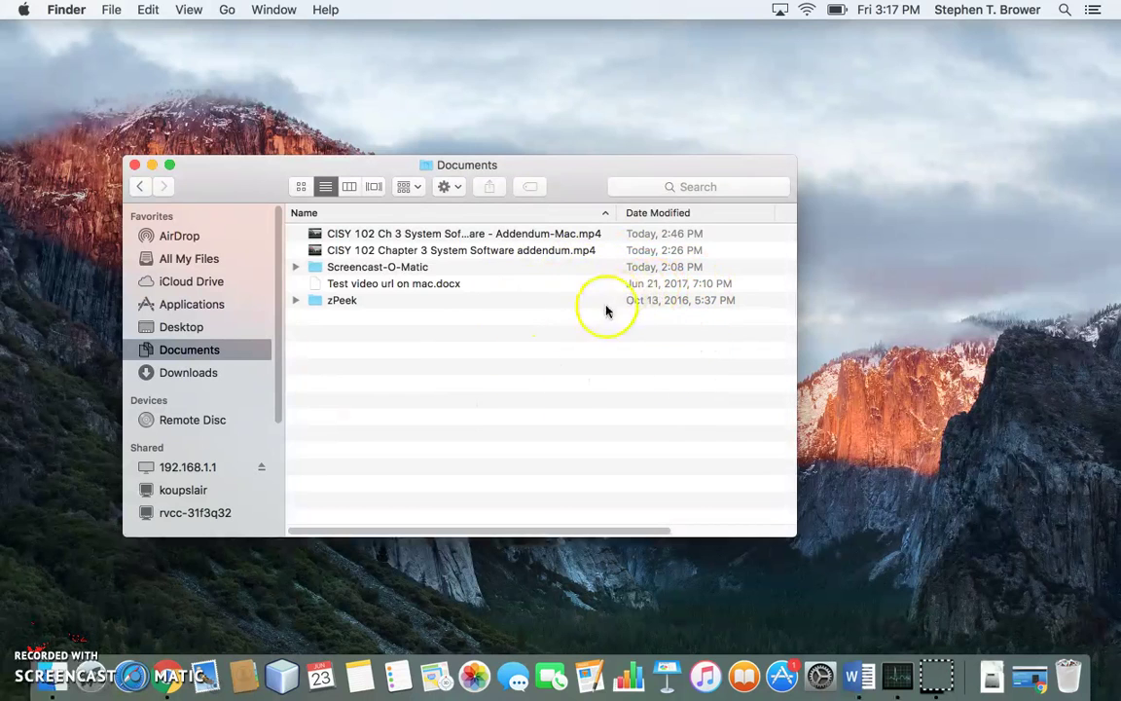
{"action": "left_click_drag", "start_coordinate": [647, 533], "coordinate": [612, 537]}
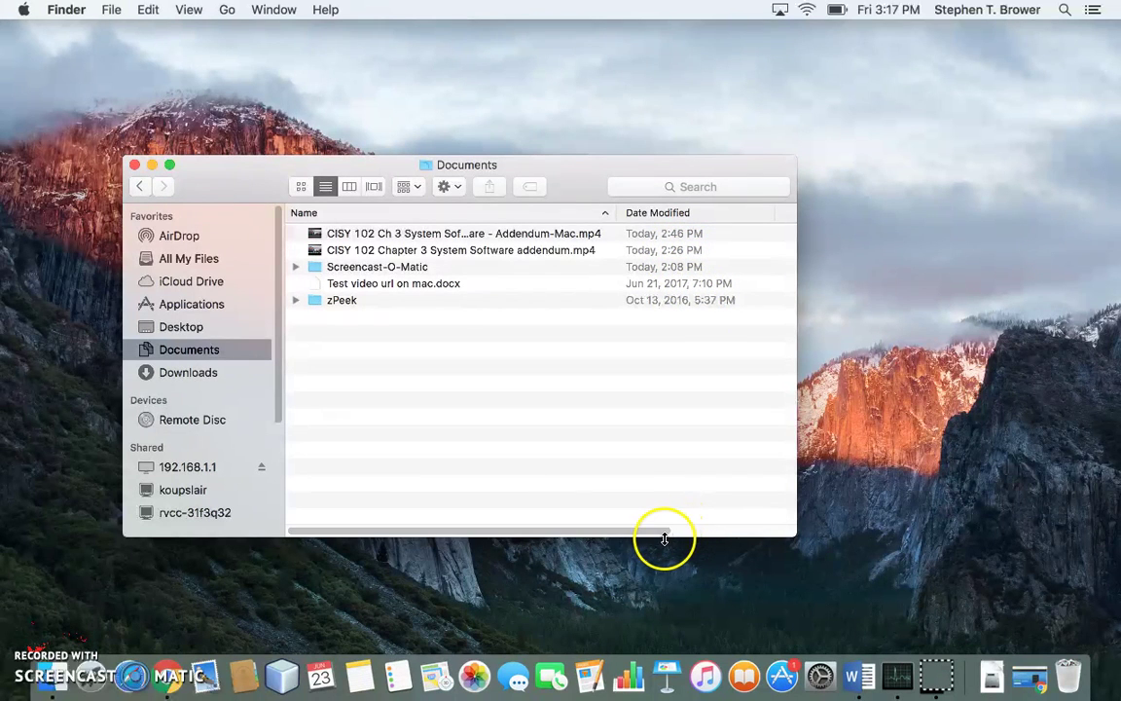
{"action": "left_click_drag", "start_coordinate": [795, 536], "coordinate": [1019, 558]}
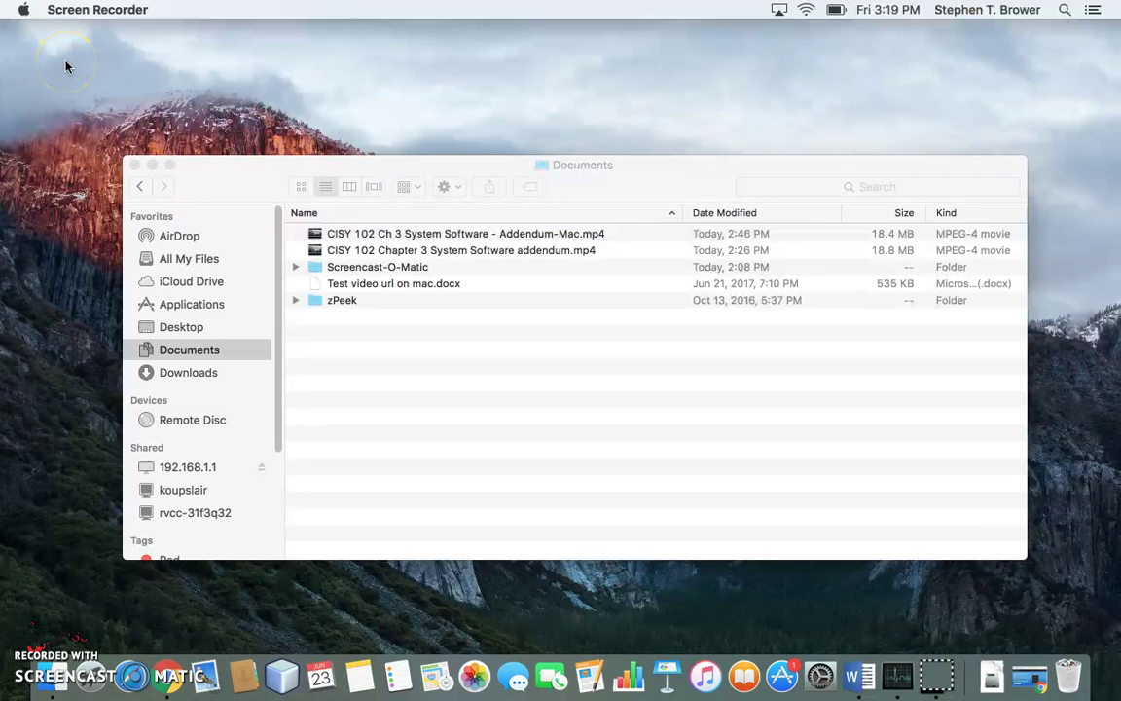
Open About This Mac and review the computer's storage usage and system overview.
{"action": "left_click", "coordinate": [24, 10]}
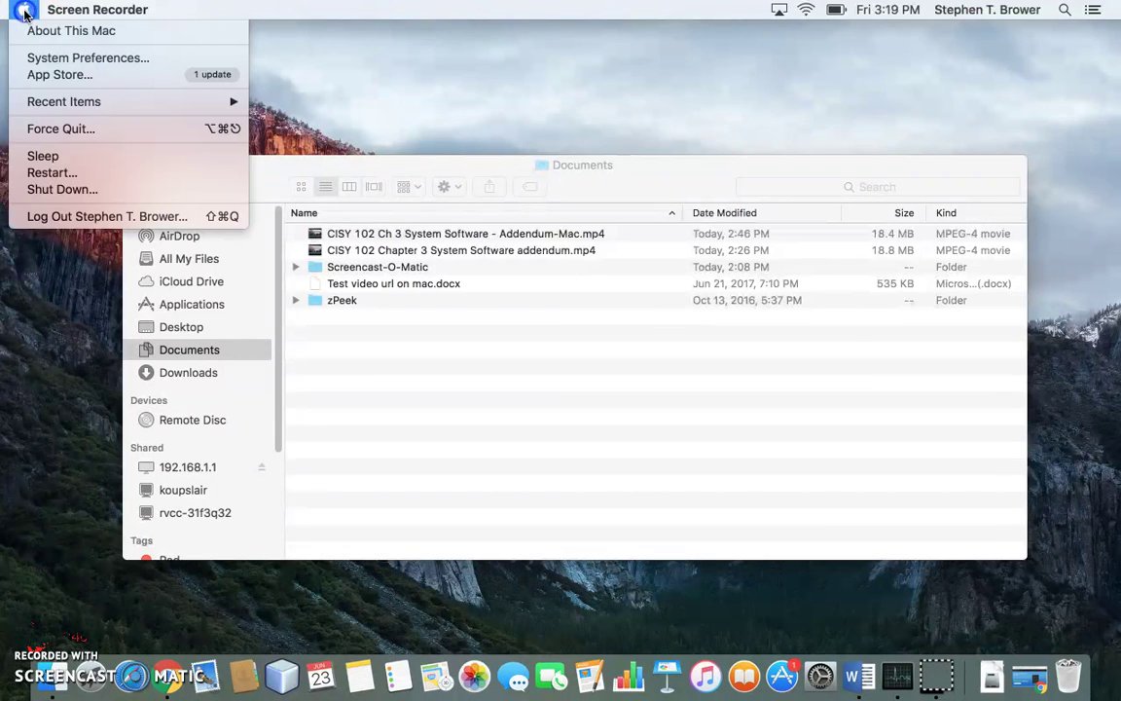
{"action": "left_click", "coordinate": [70, 30]}
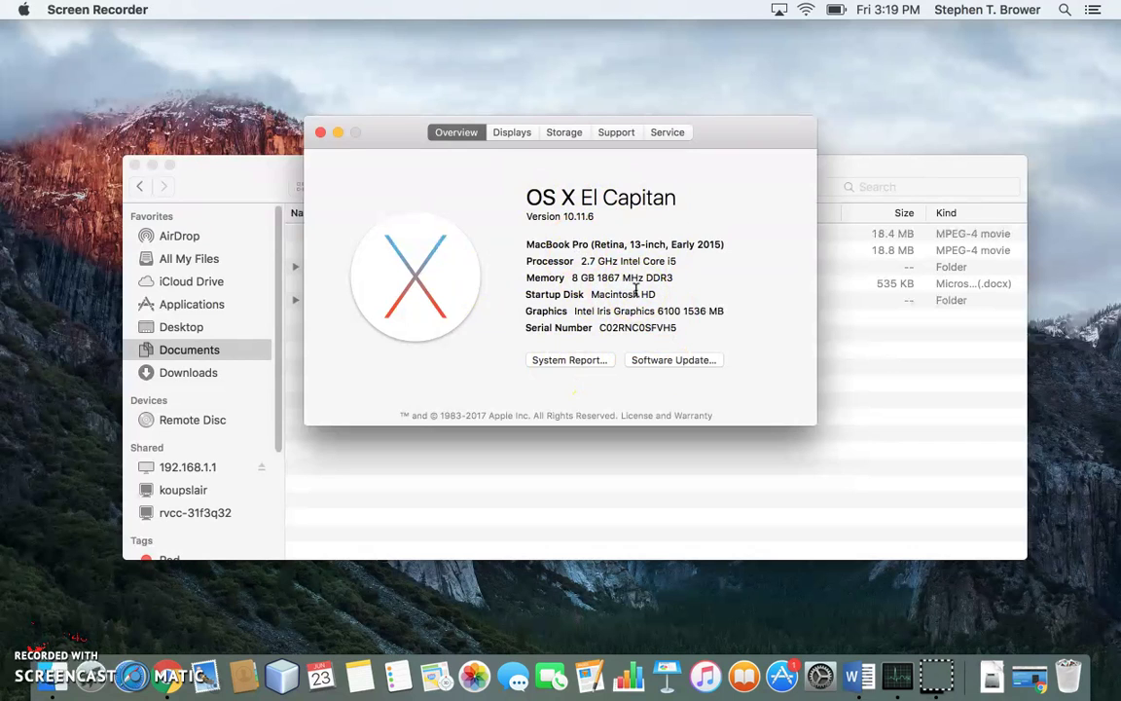
{"action": "left_click", "coordinate": [564, 133]}
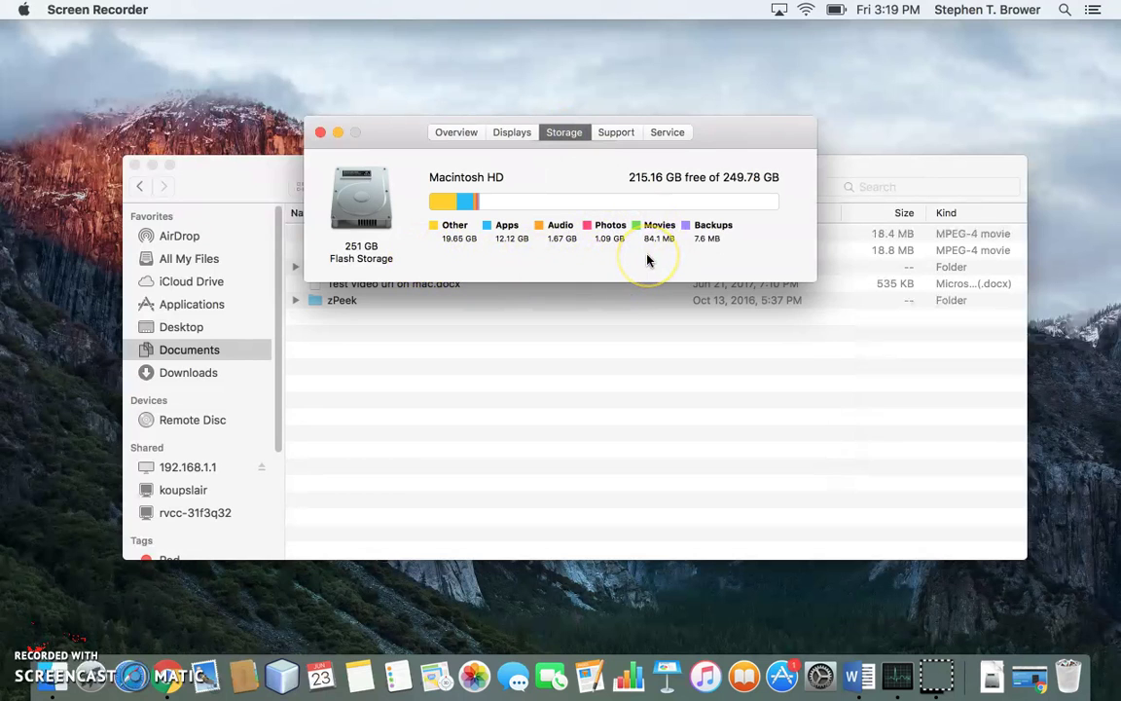
{"action": "left_click", "coordinate": [460, 135]}
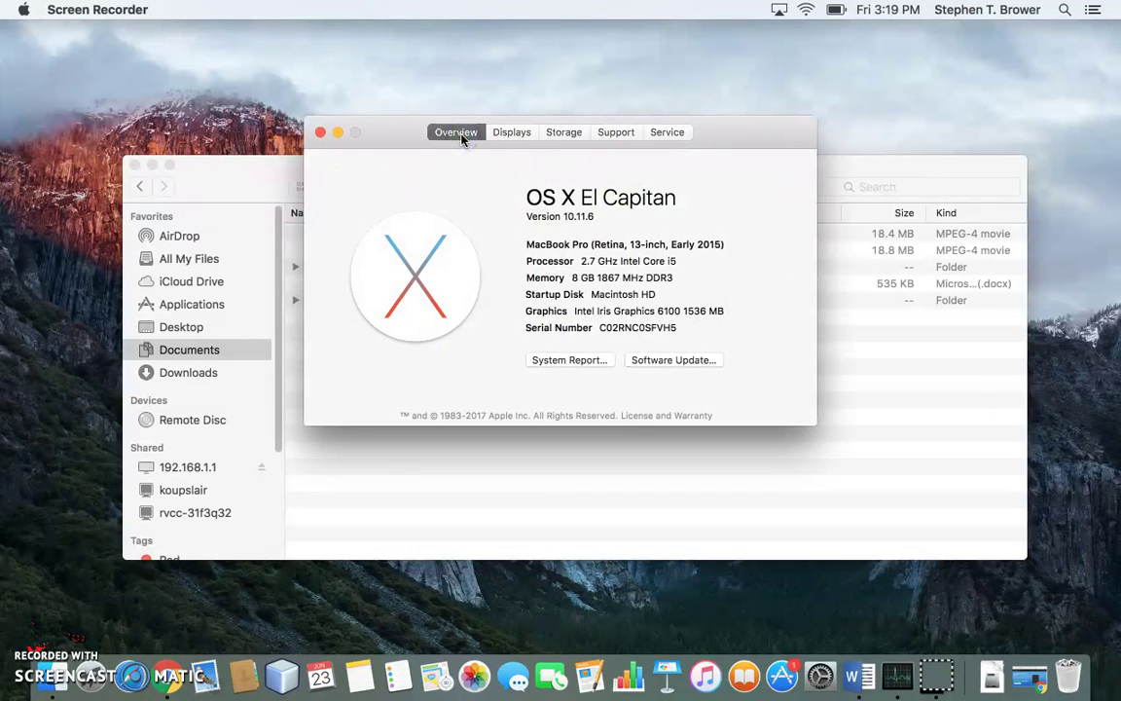
Open the full system report and examine the hardware overview and memory slot details.
{"action": "left_click", "coordinate": [589, 362]}
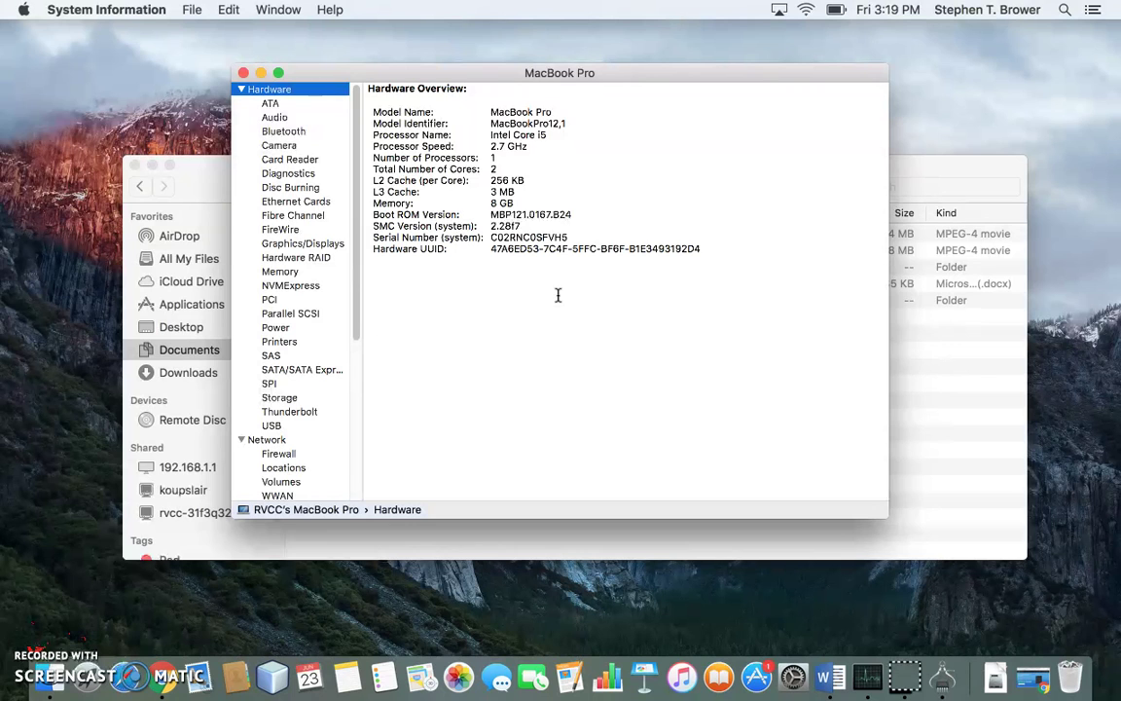
{"action": "left_click", "coordinate": [285, 273]}
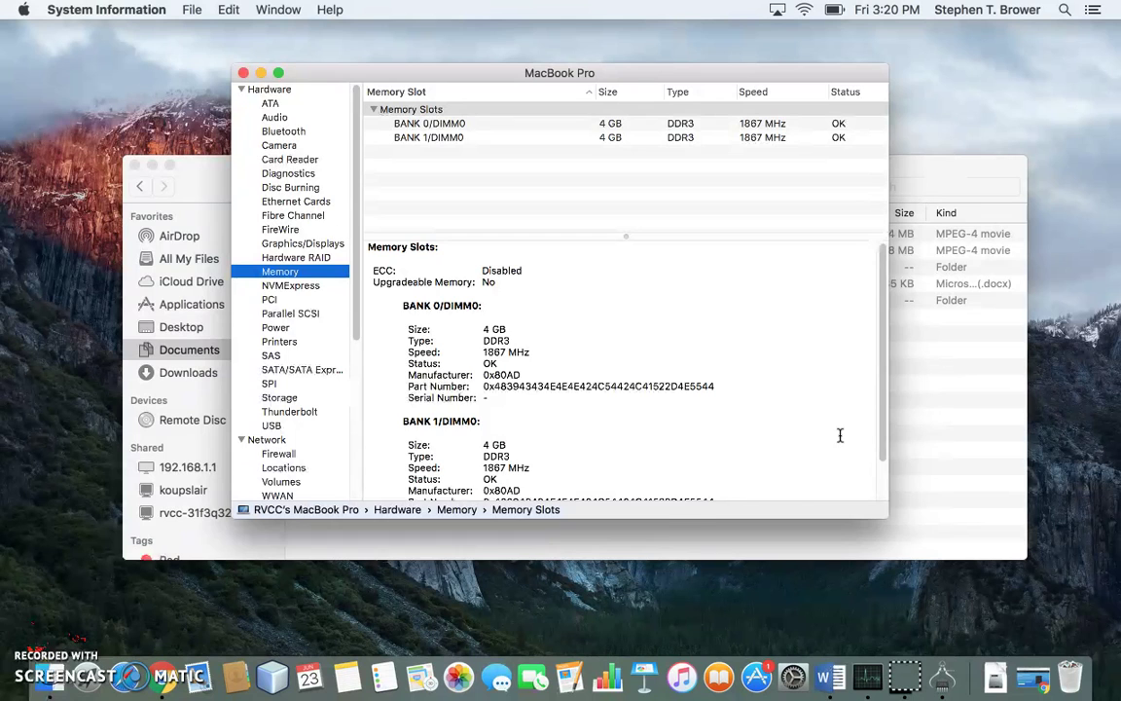
Clear the old Spotlight query, search for "ac", and launch Activity Monitor.
{"action": "key", "text": "super+space"}
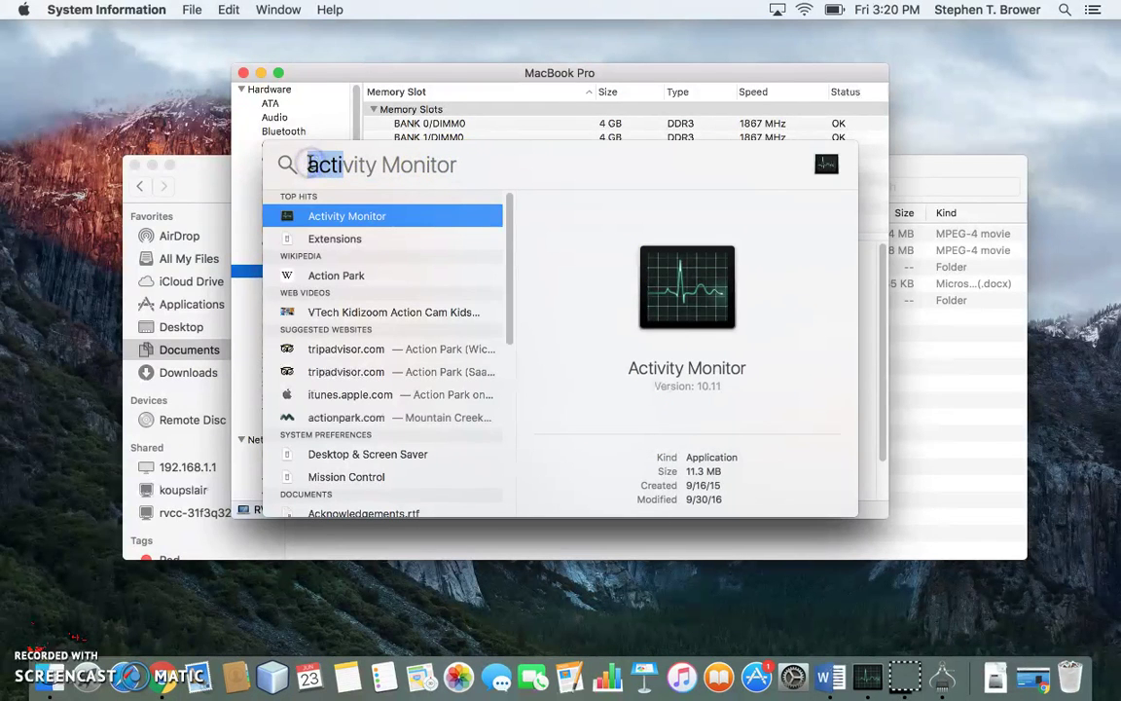
{"action": "key", "text": "BackSpace"}
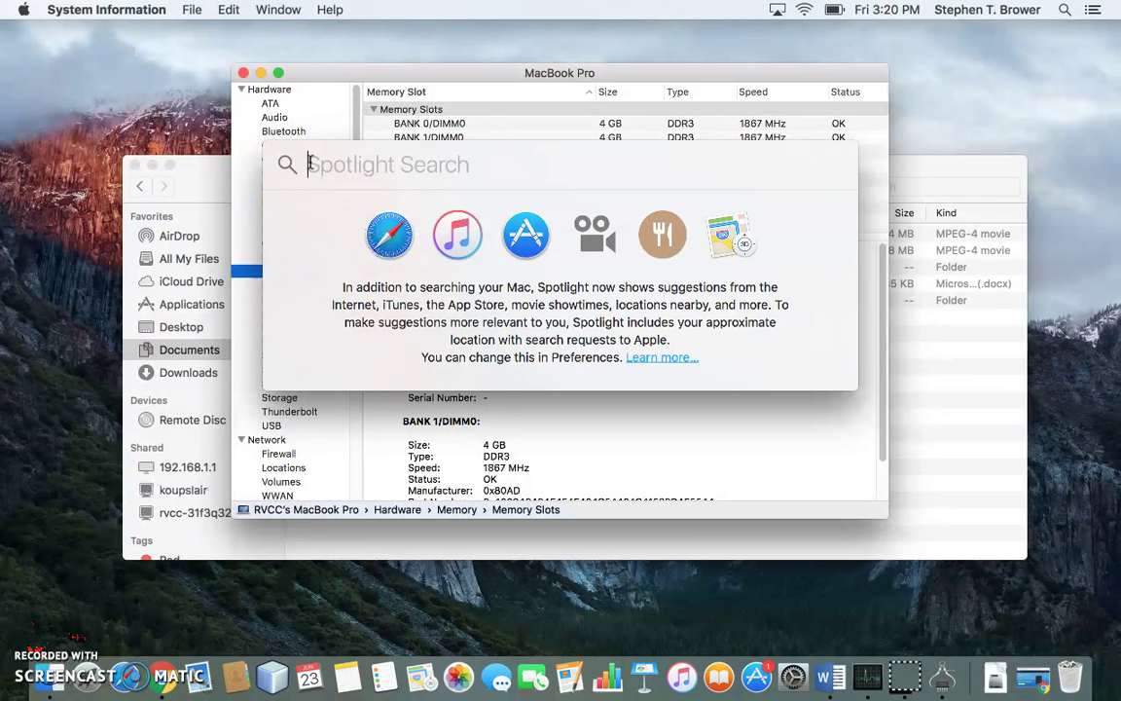
{"action": "type", "text": "ac"}
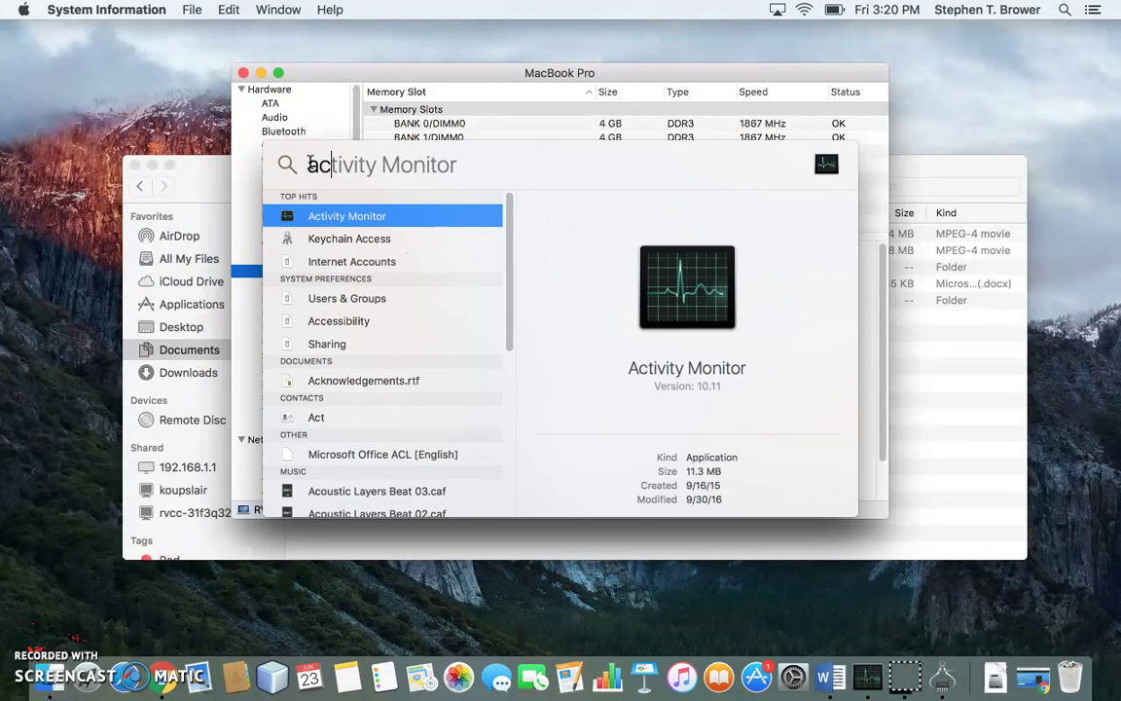
{"action": "key", "text": "Return"}
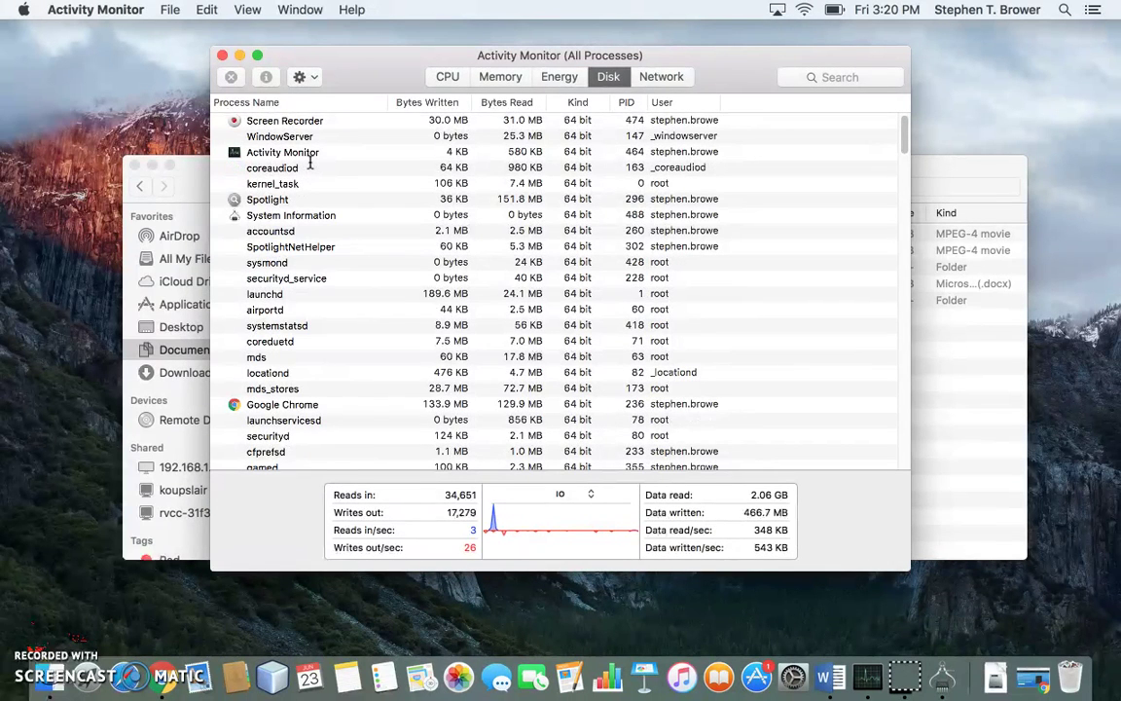
Review the CPU, memory and network usage of all processes, returning to the CPU view.
{"action": "left_click", "coordinate": [449, 78]}
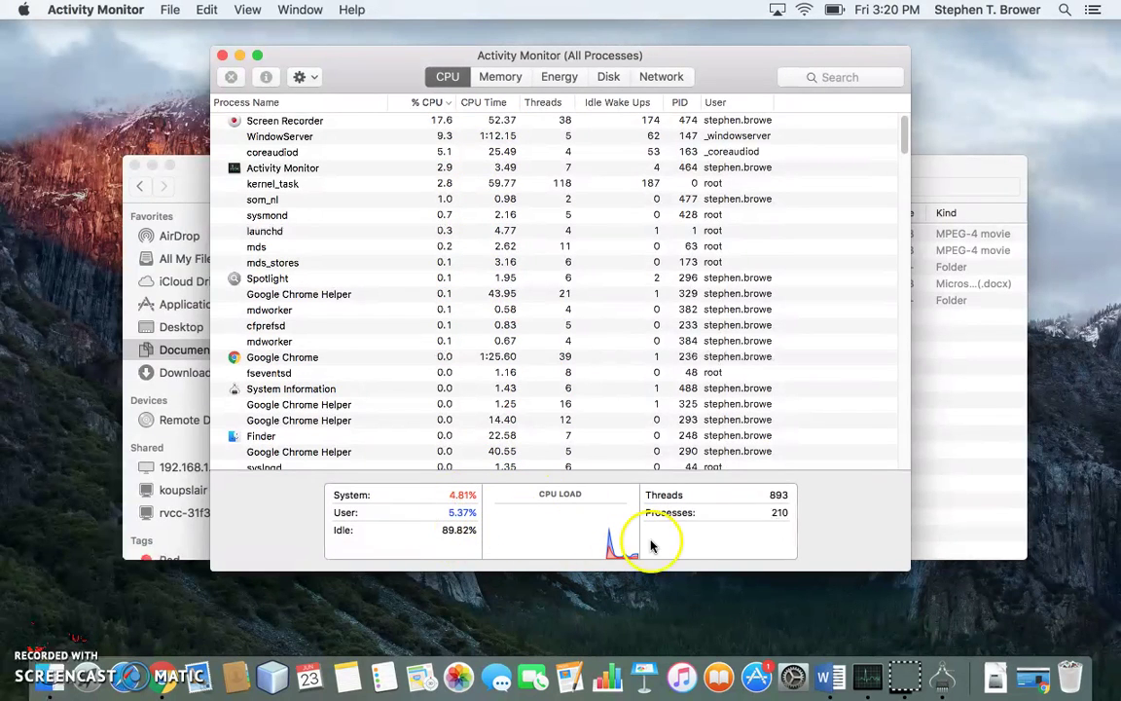
{"action": "left_click", "coordinate": [495, 76]}
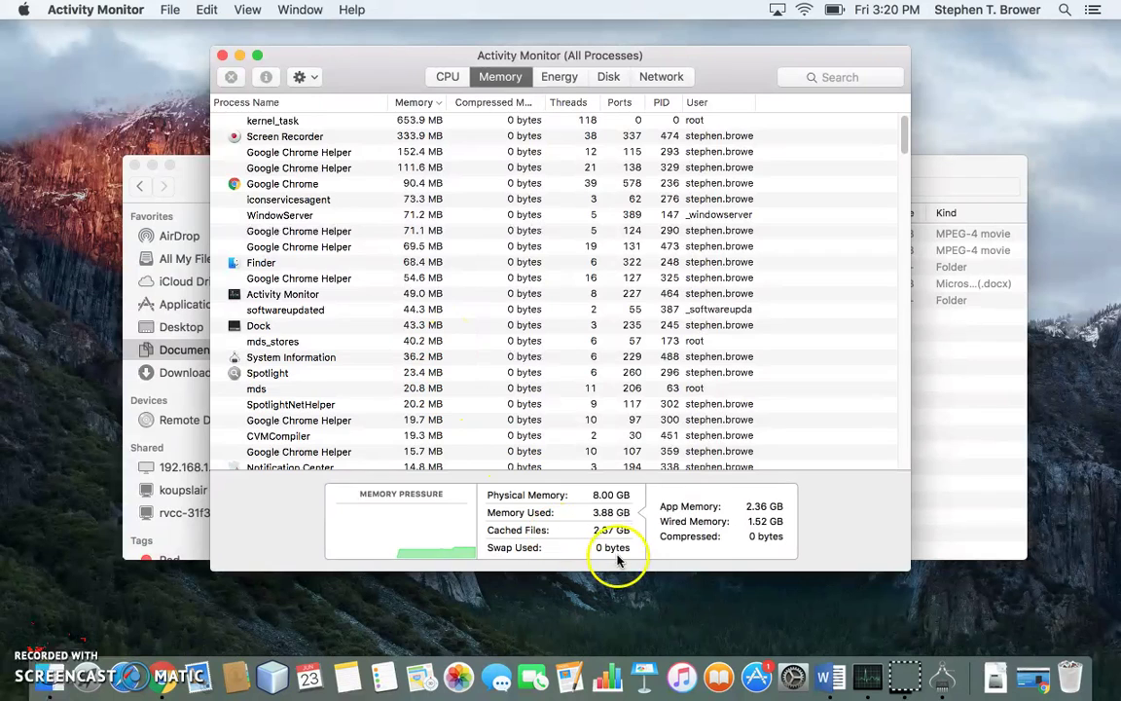
{"action": "left_click", "coordinate": [652, 80]}
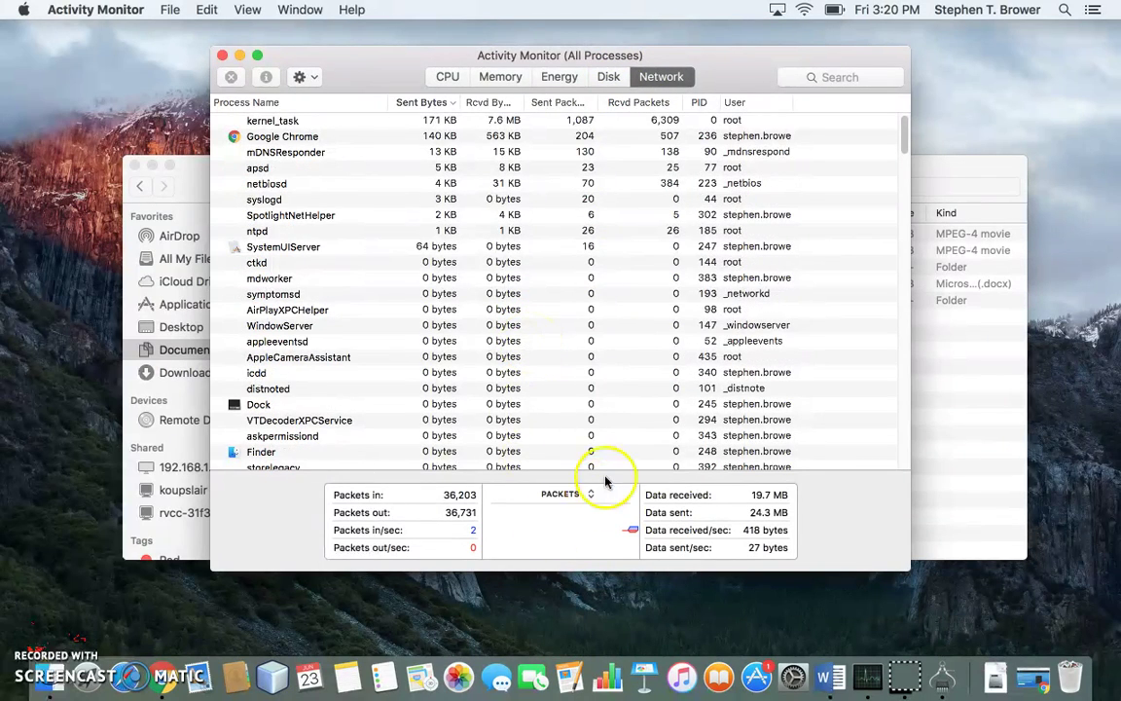
{"action": "left_click", "coordinate": [446, 78]}
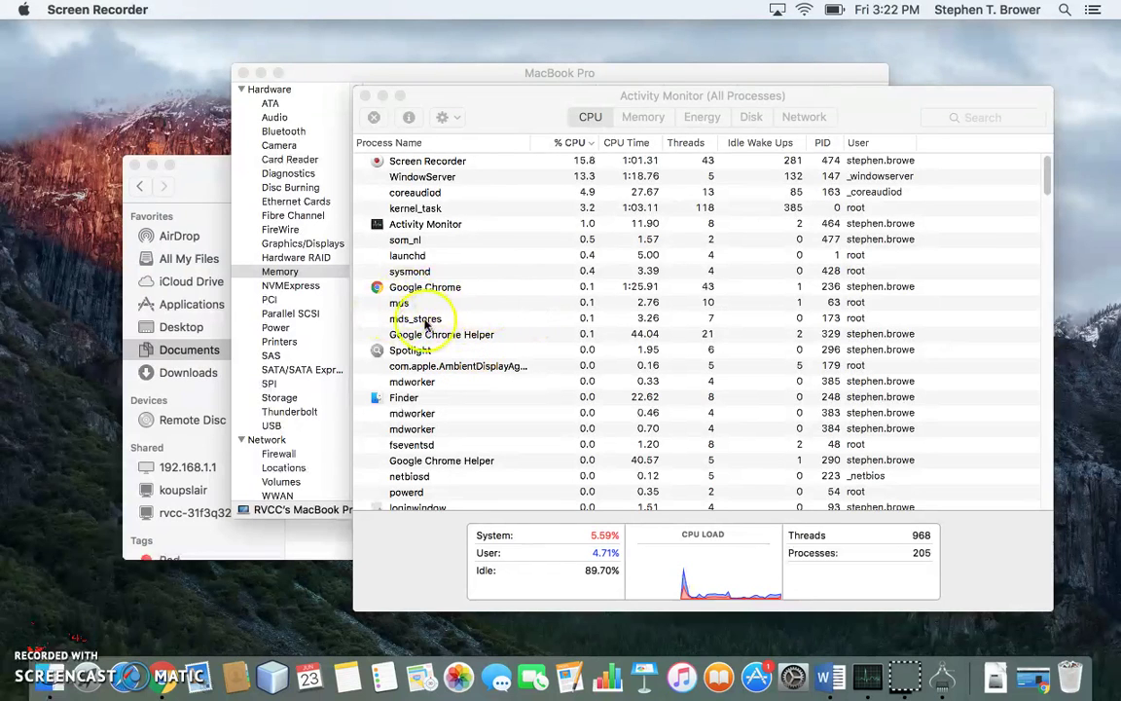
Sort the CPU process list by process name in ascending order.
{"action": "left_click", "coordinate": [419, 145]}
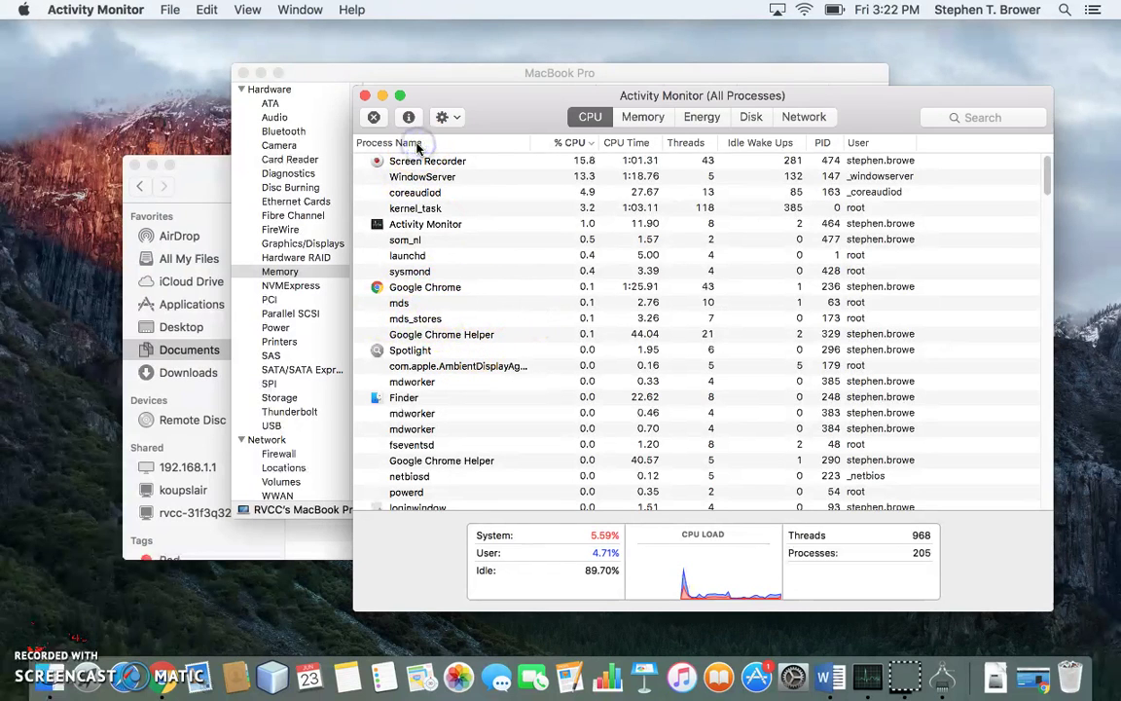
{"action": "left_click", "coordinate": [425, 145]}
{"action": "left_click", "coordinate": [425, 145]}
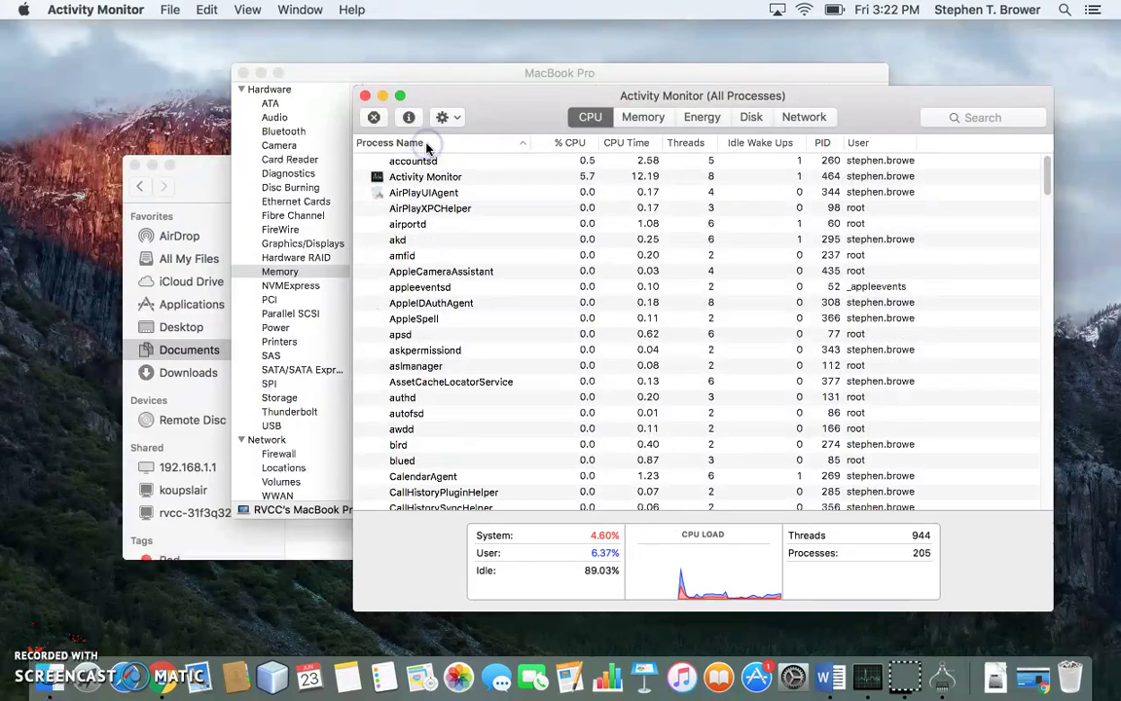
Find the Google Chrome process, inspect its detailed information, and move that window clear of the process list.
{"action": "scroll", "coordinate": [429, 331], "scroll_direction": "down", "scroll_amount": 5}
{"action": "left_click", "coordinate": [474, 351]}
{"action": "scroll", "coordinate": [481, 337], "scroll_direction": "down", "scroll_amount": 10}
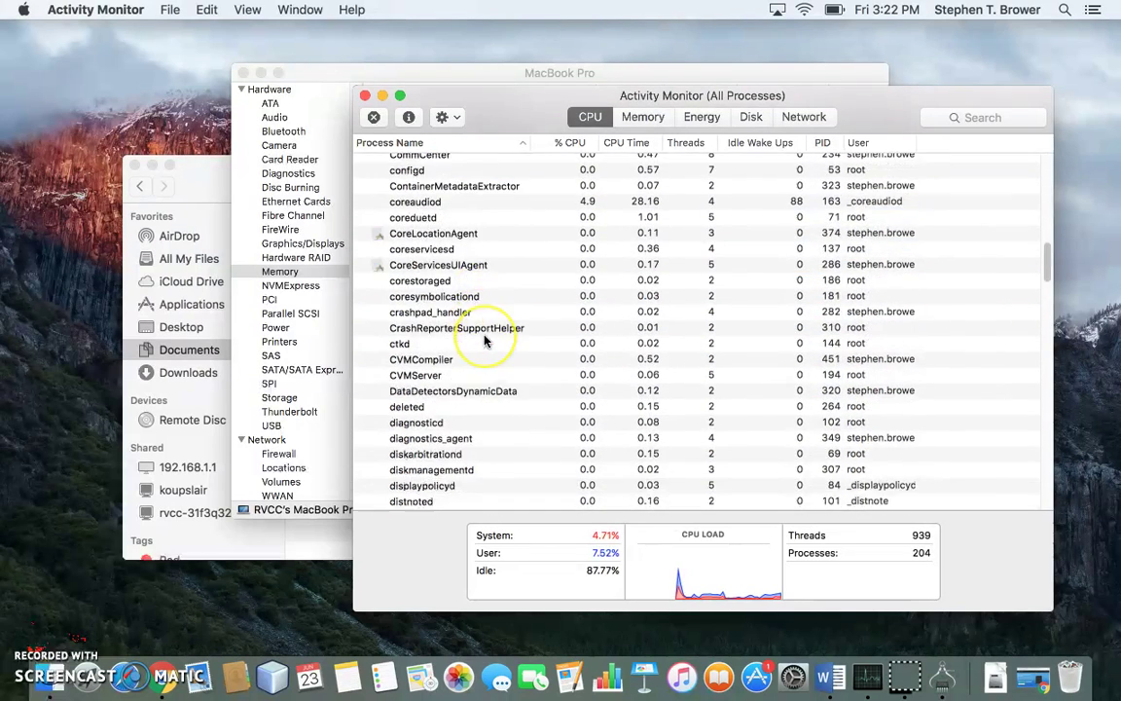
{"action": "scroll", "coordinate": [484, 340], "scroll_direction": "down", "scroll_amount": 2}
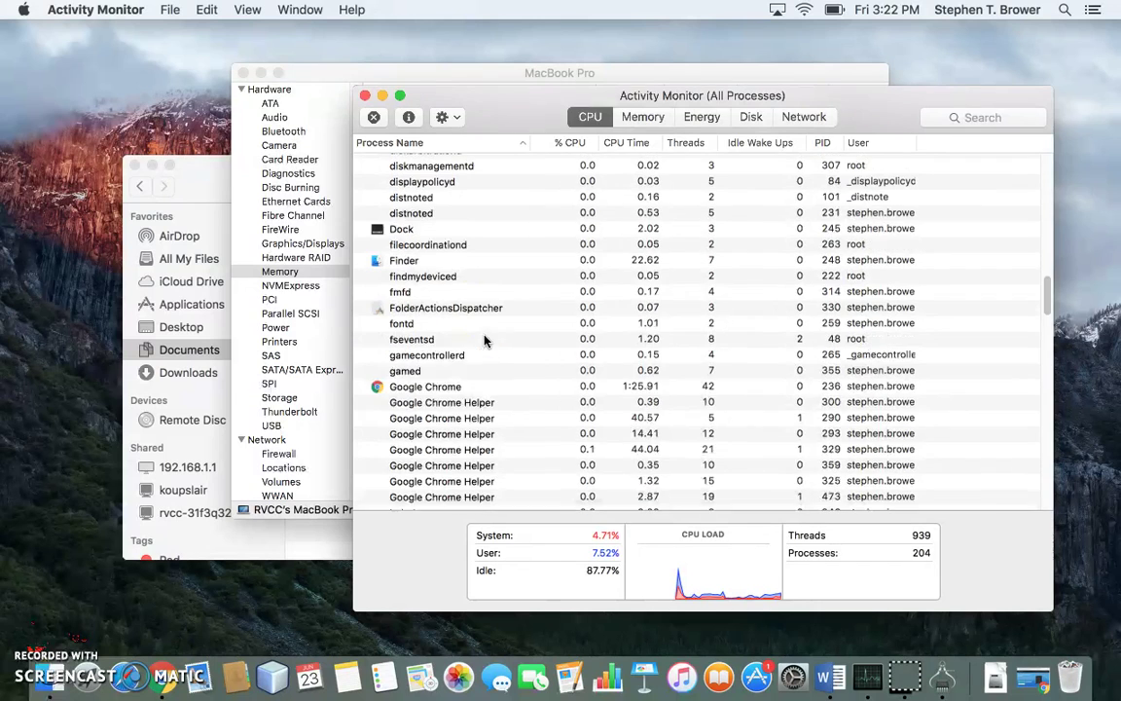
{"action": "left_click", "coordinate": [455, 388]}
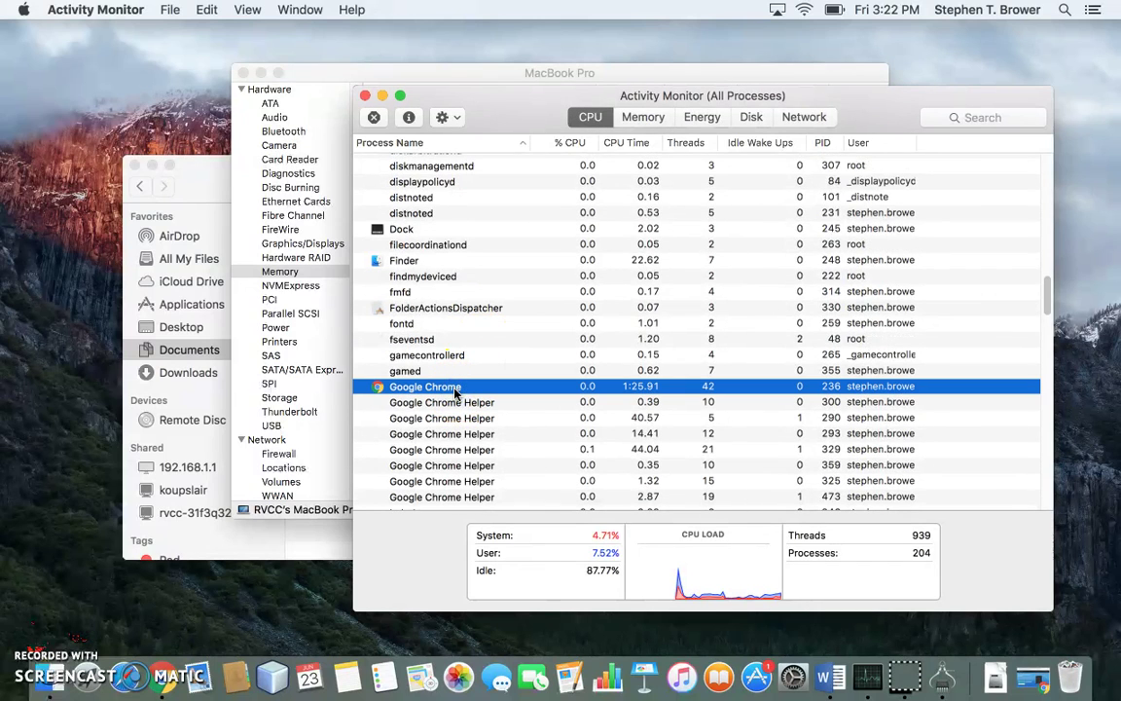
{"action": "left_click", "coordinate": [431, 389]}
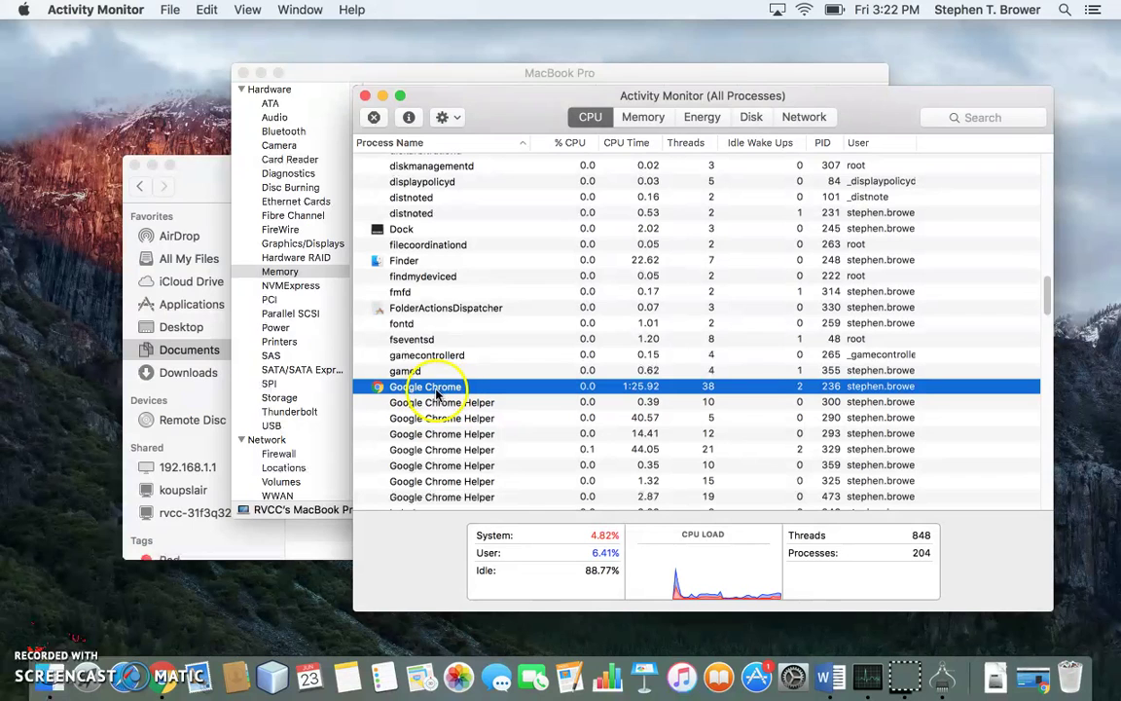
{"action": "left_click", "coordinate": [409, 117]}
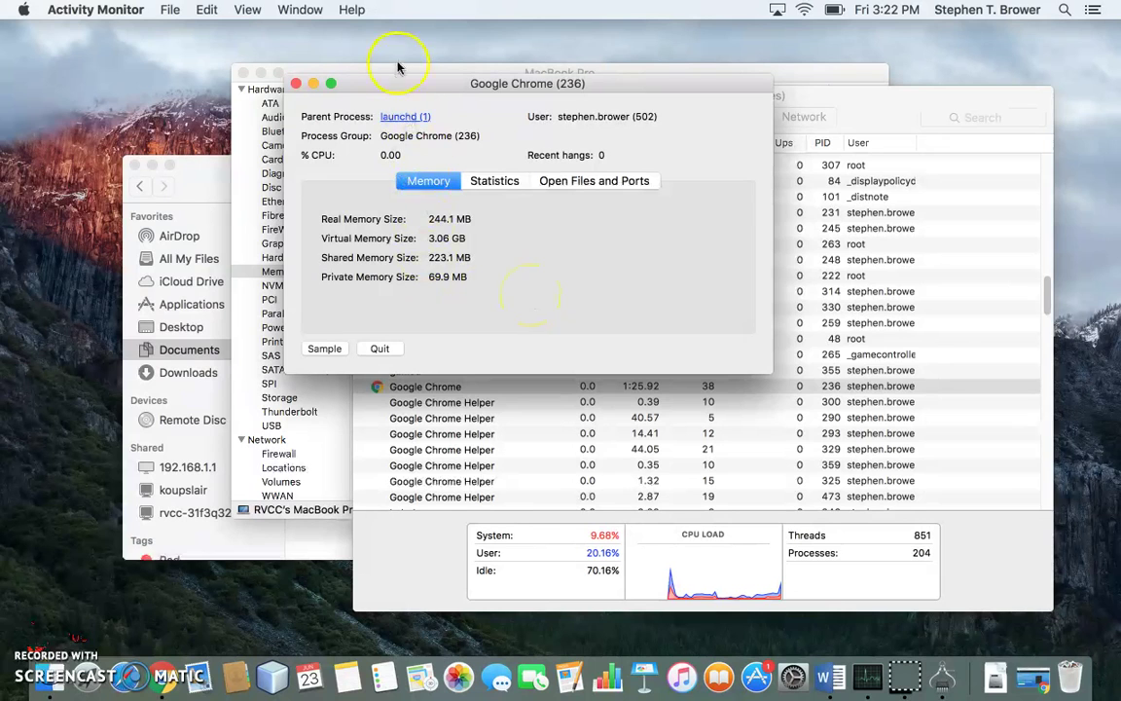
{"action": "left_click_drag", "start_coordinate": [405, 83], "coordinate": [269, 99]}
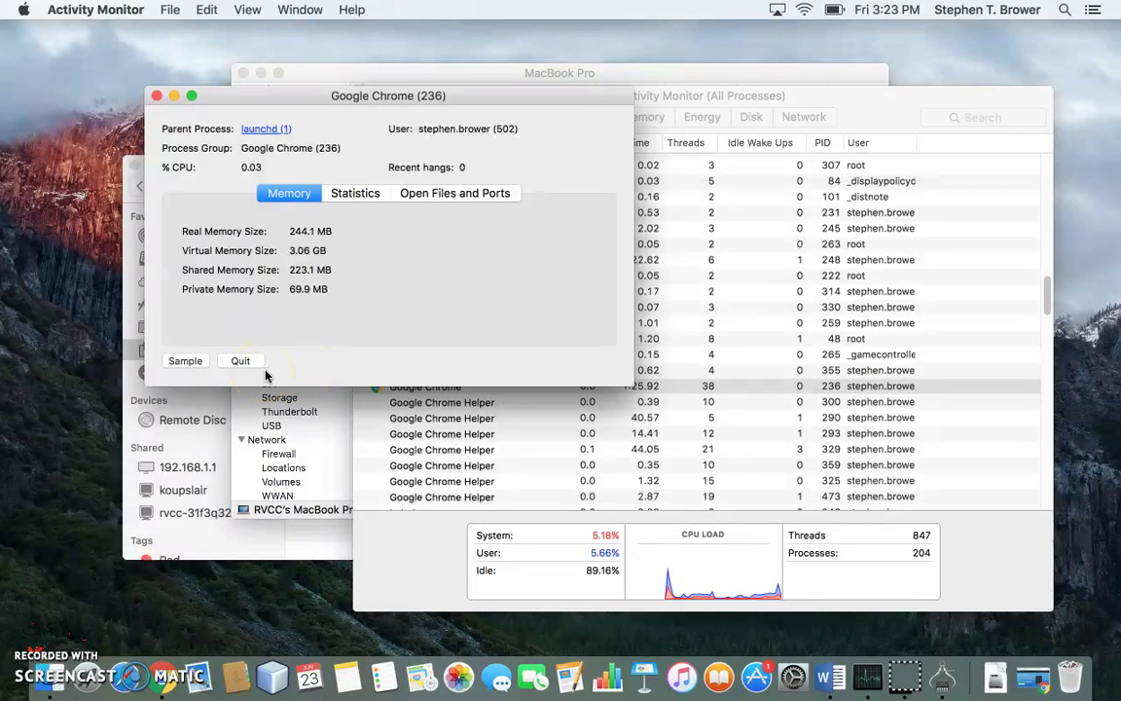
Request quitting the Google Chrome process, cancel the request, and close its information window.
{"action": "left_click", "coordinate": [255, 362]}
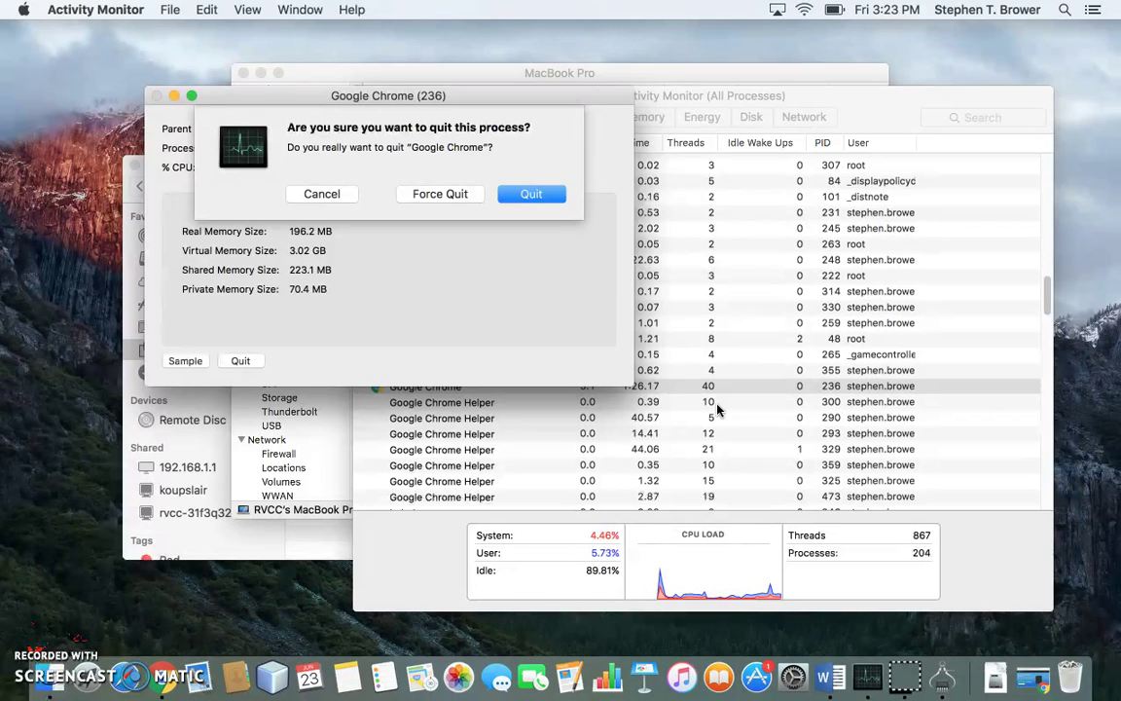
{"action": "left_click", "coordinate": [320, 194]}
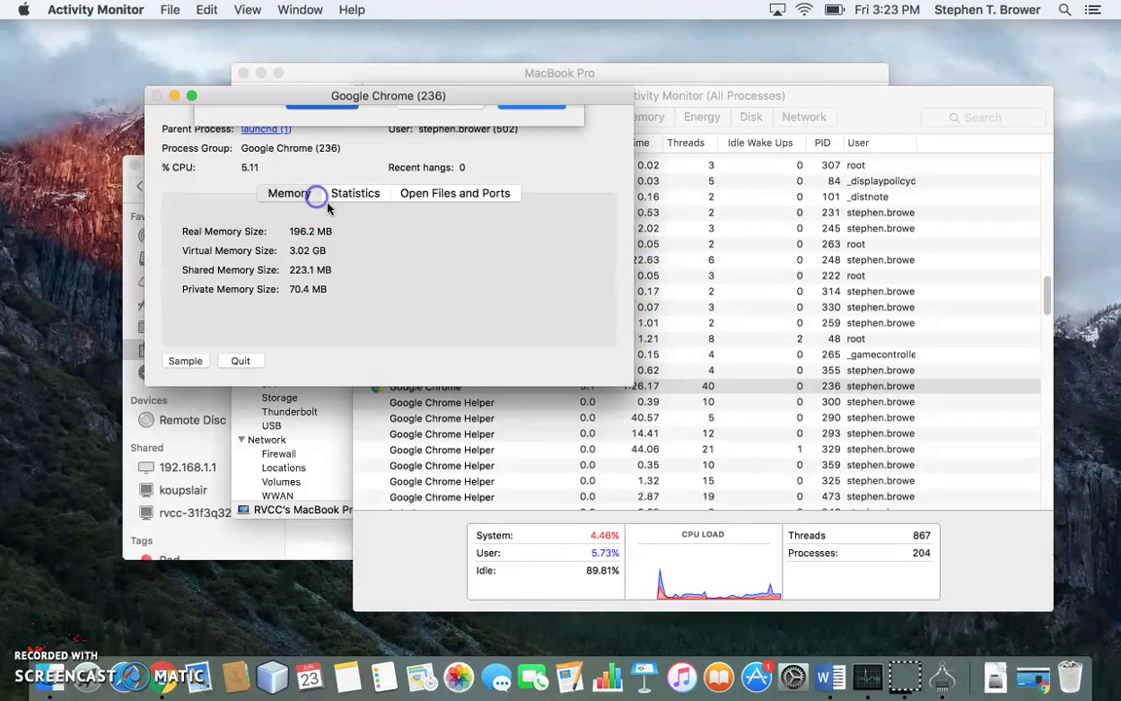
{"action": "left_click", "coordinate": [157, 97]}
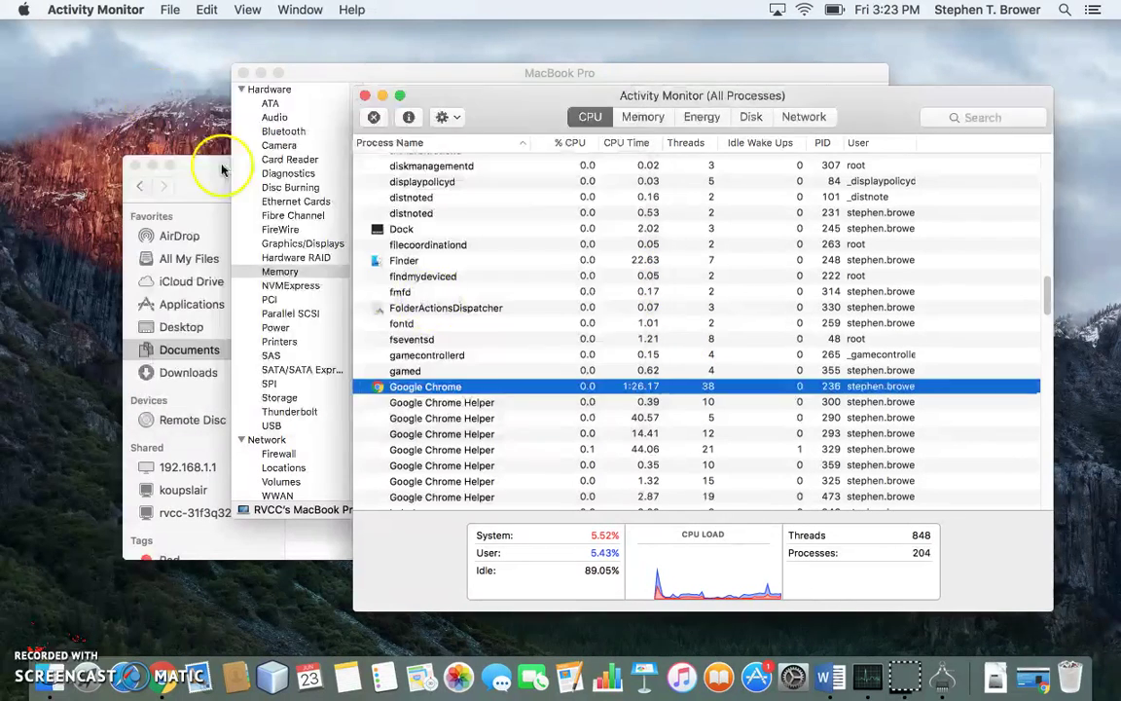